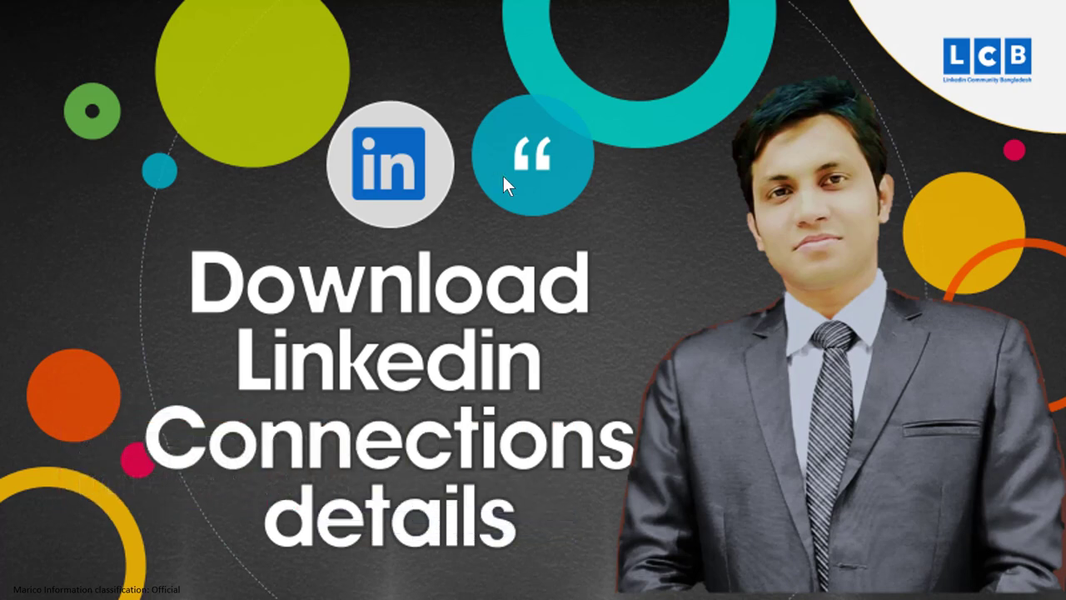
Switch to the LinkedIn feed and go to Settings & Privacy's Data privacy page
{"action": "key", "text": "alt+Tab"}
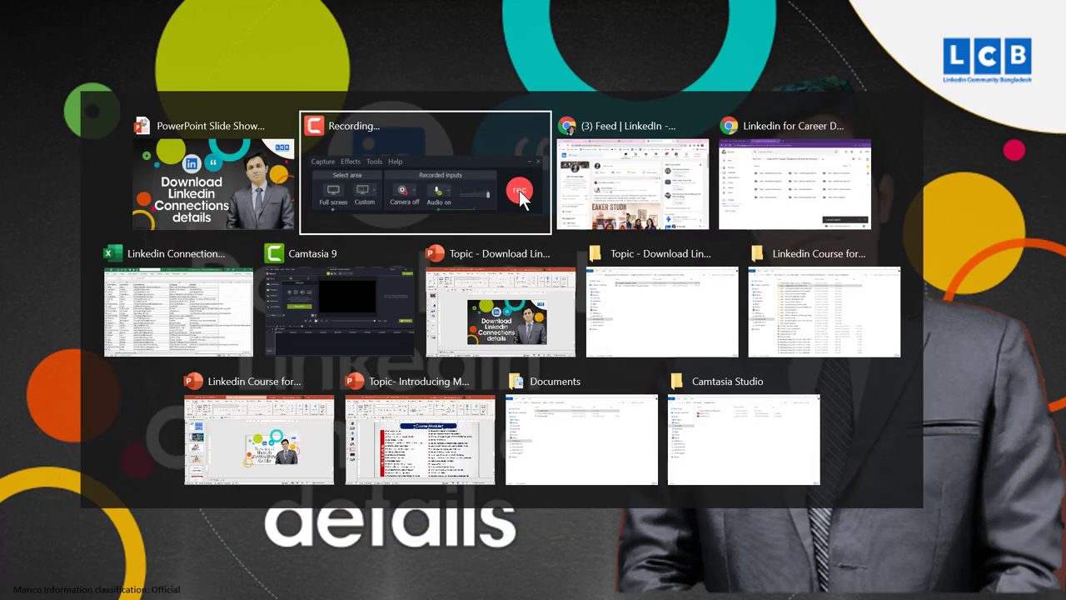
{"action": "key", "text": "alt+Tab"}
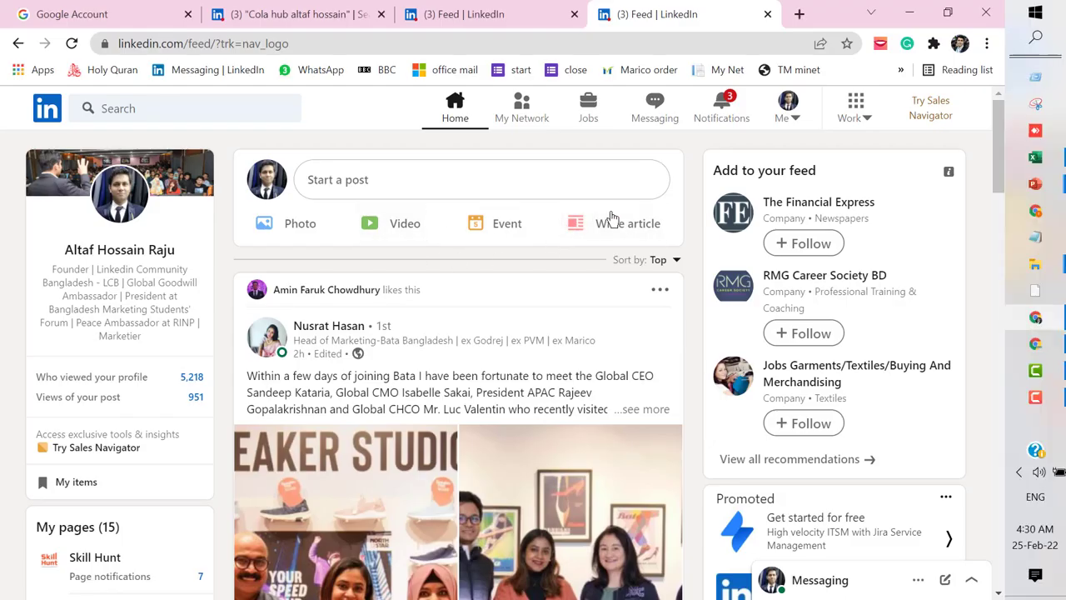
{"action": "left_click", "coordinate": [789, 121]}
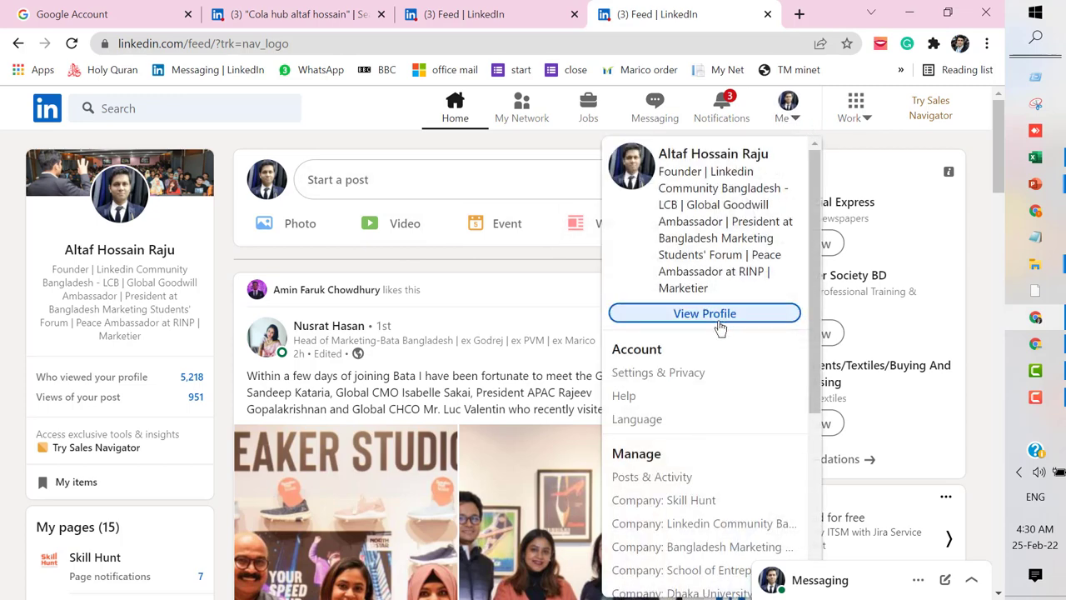
{"action": "left_click", "coordinate": [789, 120]}
{"action": "left_click", "coordinate": [790, 121]}
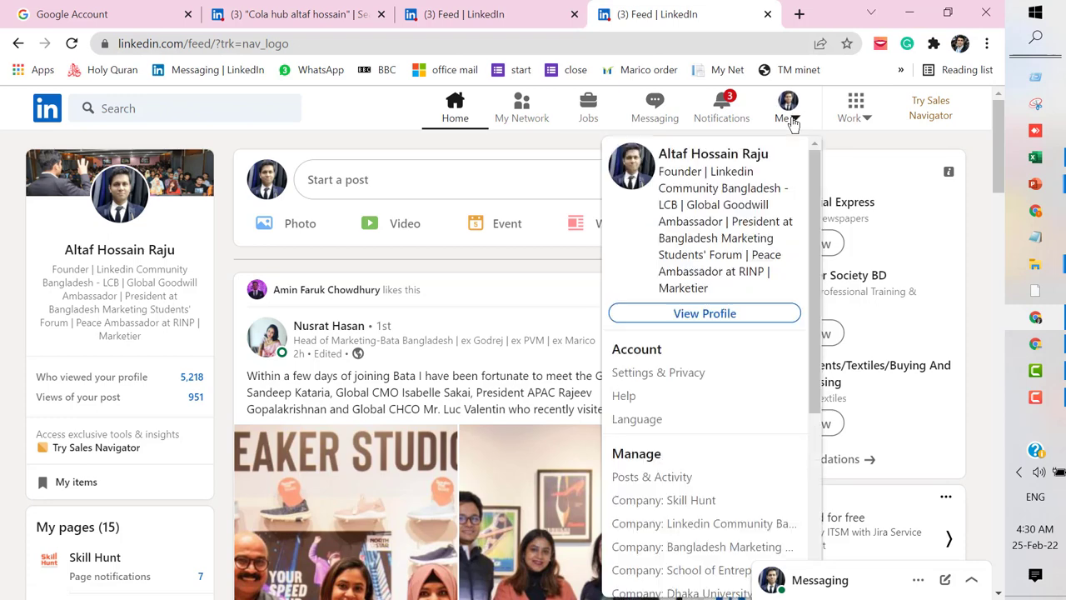
{"action": "left_click", "coordinate": [658, 373]}
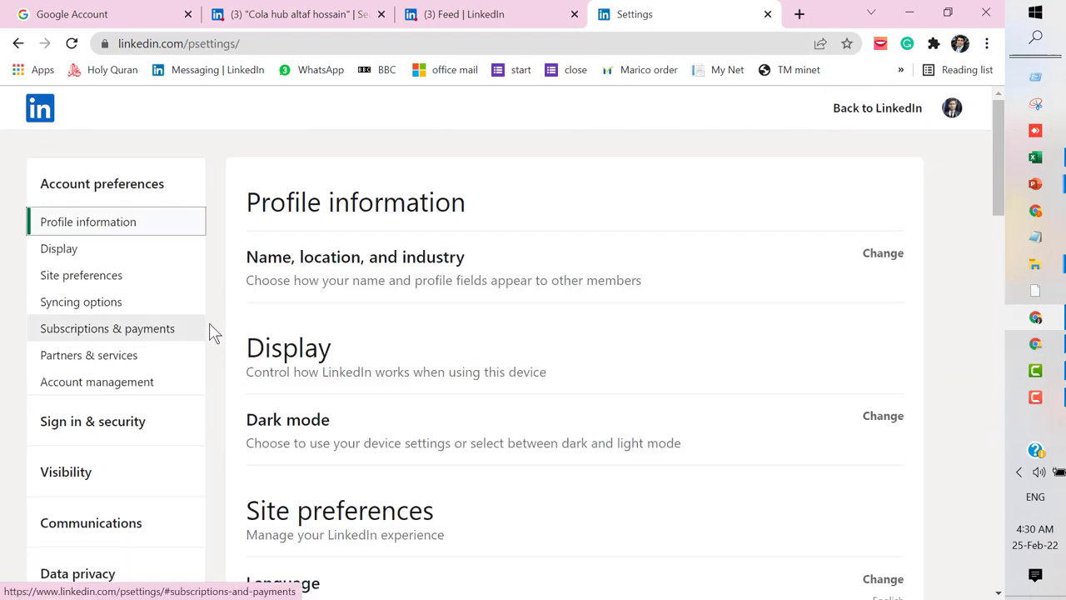
{"action": "scroll", "coordinate": [175, 425], "scroll_direction": "down", "scroll_amount": 2}
{"action": "left_click", "coordinate": [87, 573]}
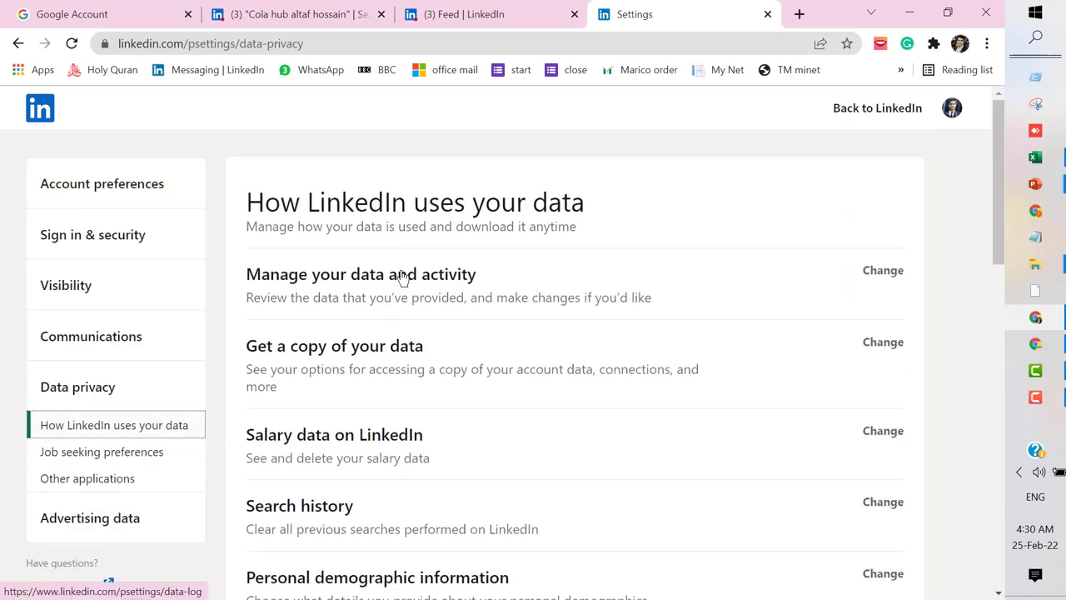
{"action": "scroll", "coordinate": [485, 337], "scroll_direction": "down", "scroll_amount": 1}
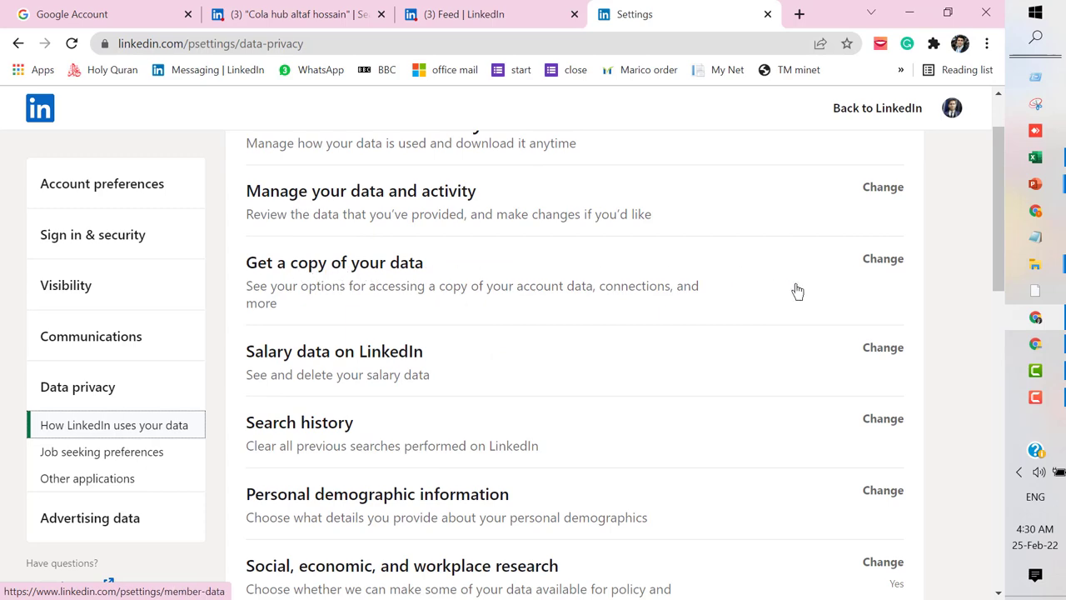
Expand 'Get a copy of your data' and scroll to the list of specific data files
{"action": "left_click", "coordinate": [400, 273]}
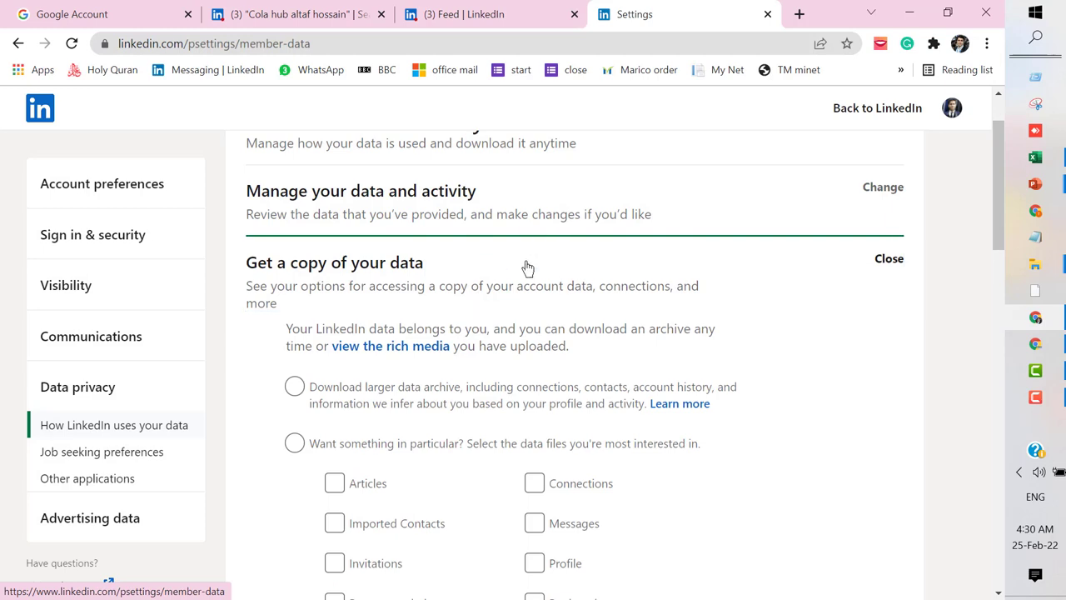
{"action": "scroll", "coordinate": [526, 268], "scroll_direction": "down", "scroll_amount": 2}
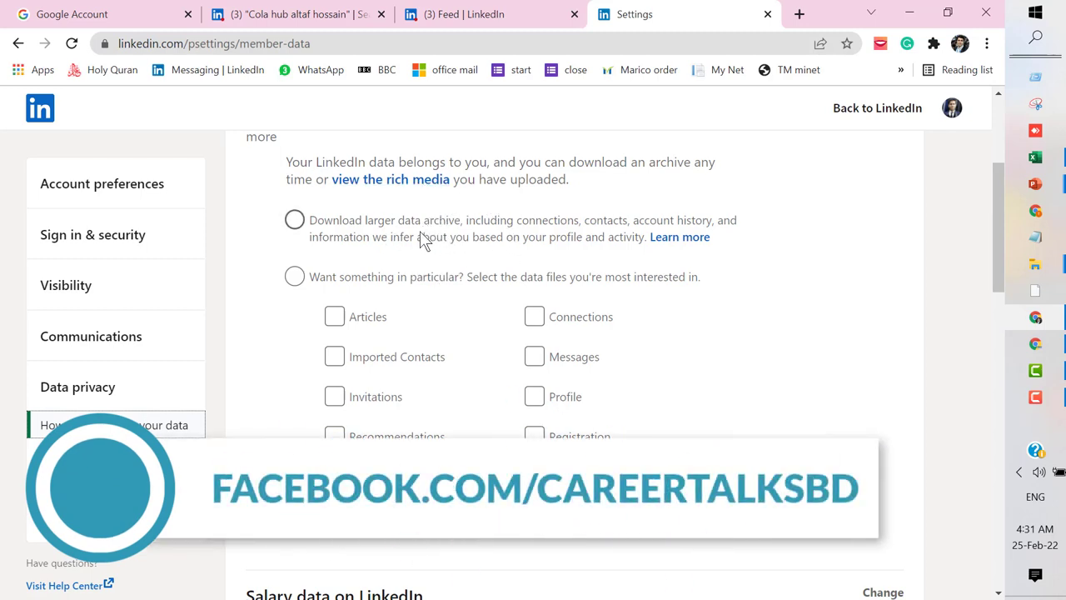
Choose specific data files, ticking and unticking Connections, Articles, Messages and Profile
{"action": "left_click", "coordinate": [395, 276]}
{"action": "left_click", "coordinate": [534, 317]}
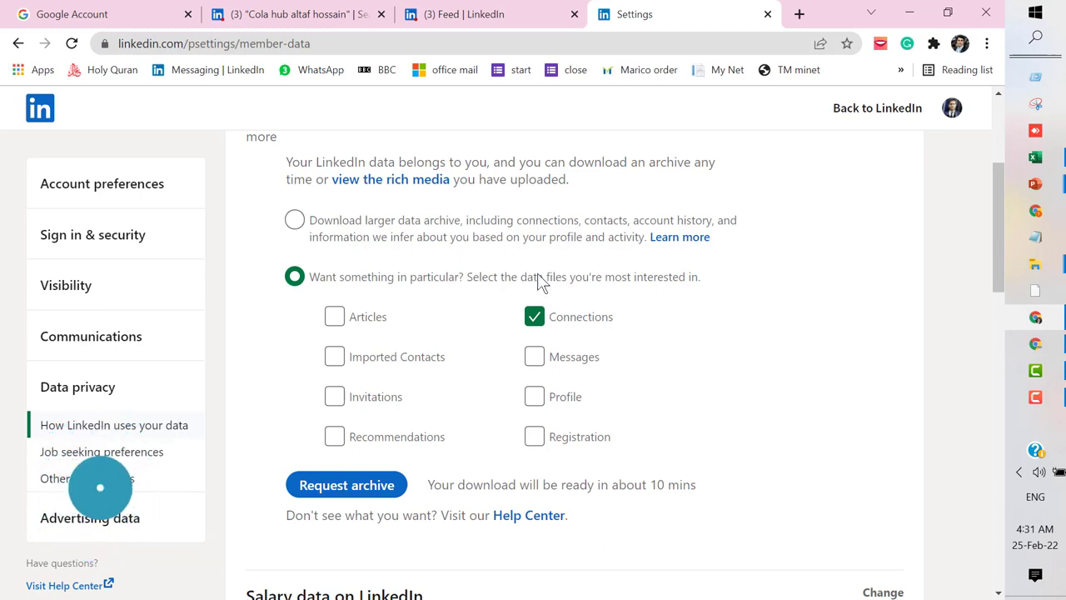
{"action": "left_click", "coordinate": [536, 321]}
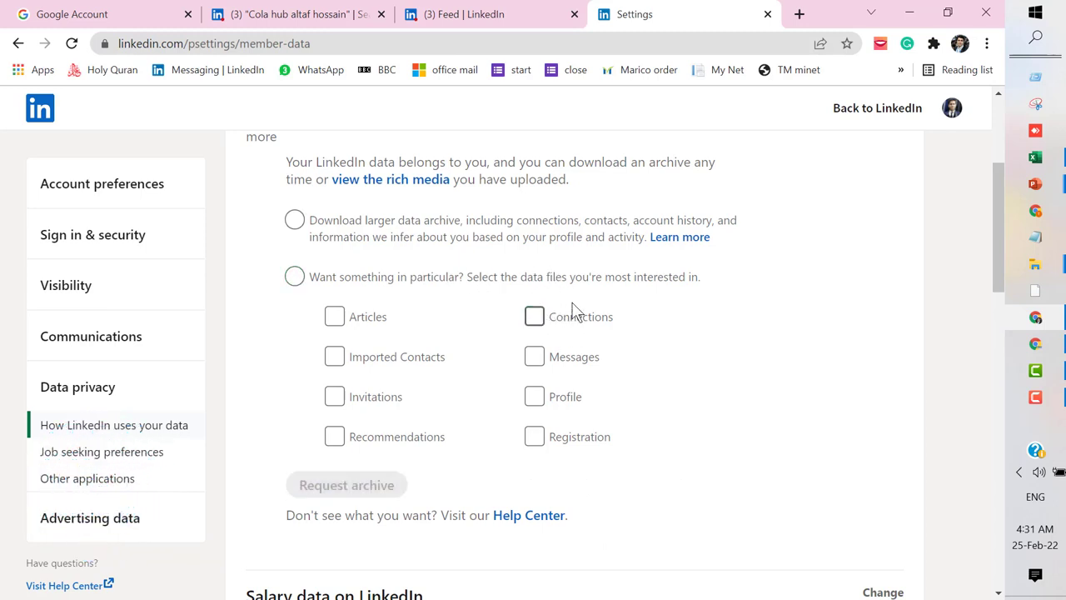
{"action": "left_click", "coordinate": [350, 318]}
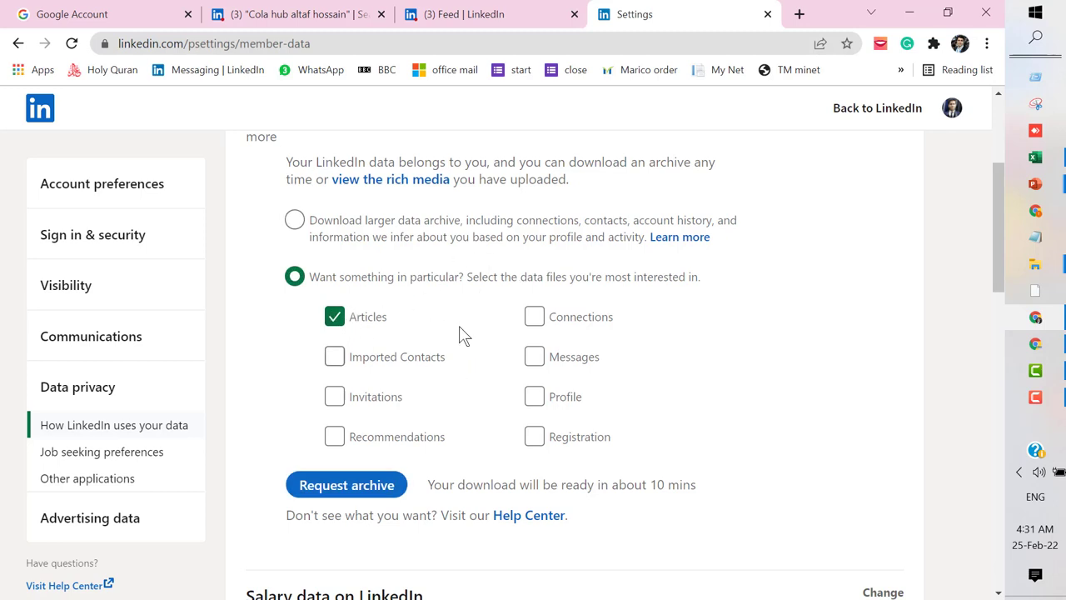
{"action": "left_click", "coordinate": [337, 317]}
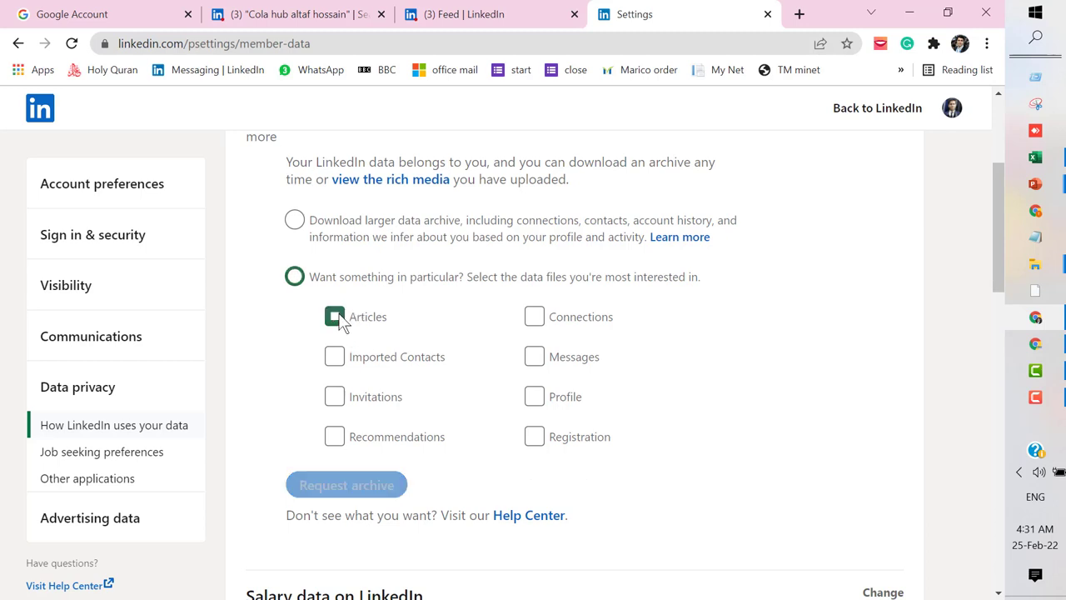
{"action": "left_click", "coordinate": [535, 357]}
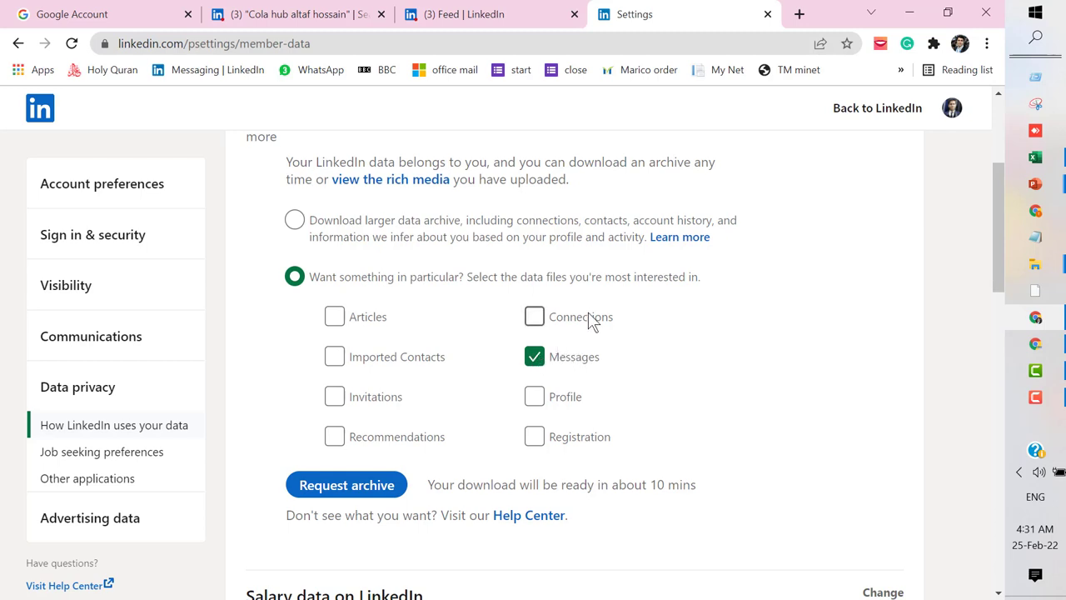
{"action": "left_click", "coordinate": [531, 358]}
{"action": "left_click", "coordinate": [534, 396]}
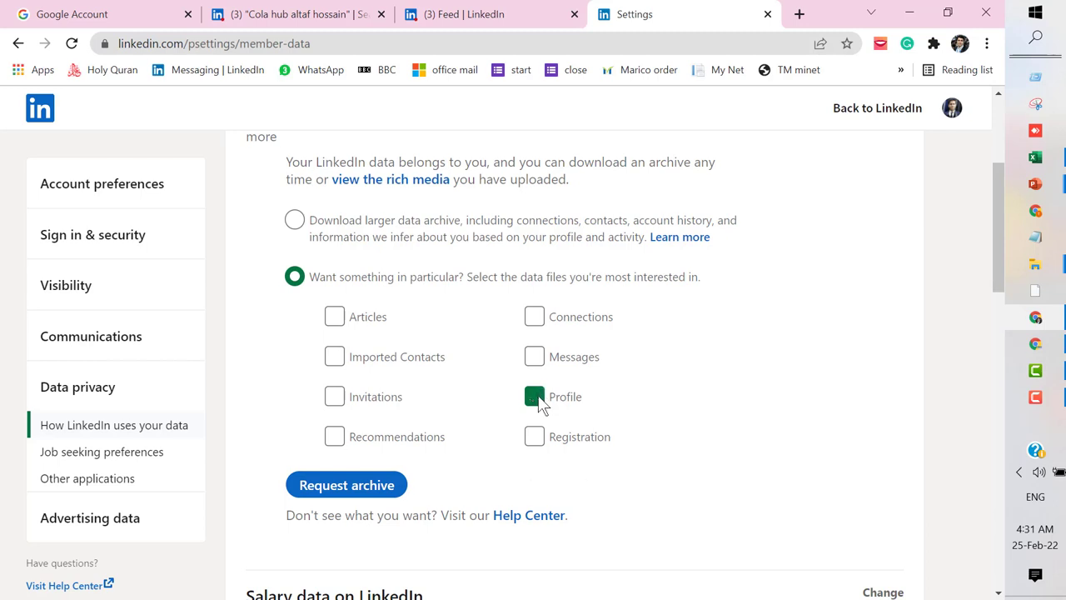
{"action": "left_click", "coordinate": [537, 400]}
Try Recommendations, Invitations and Imported Contacts, keep only Connections, and request the archive
{"action": "left_click", "coordinate": [422, 441]}
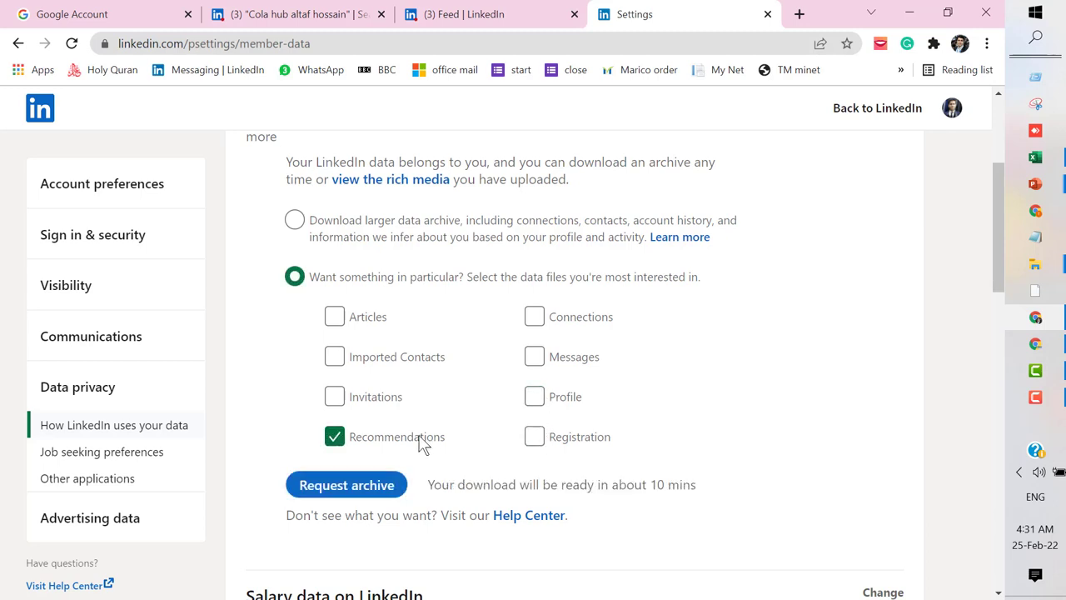
{"action": "left_click", "coordinate": [422, 442]}
{"action": "left_click", "coordinate": [388, 403]}
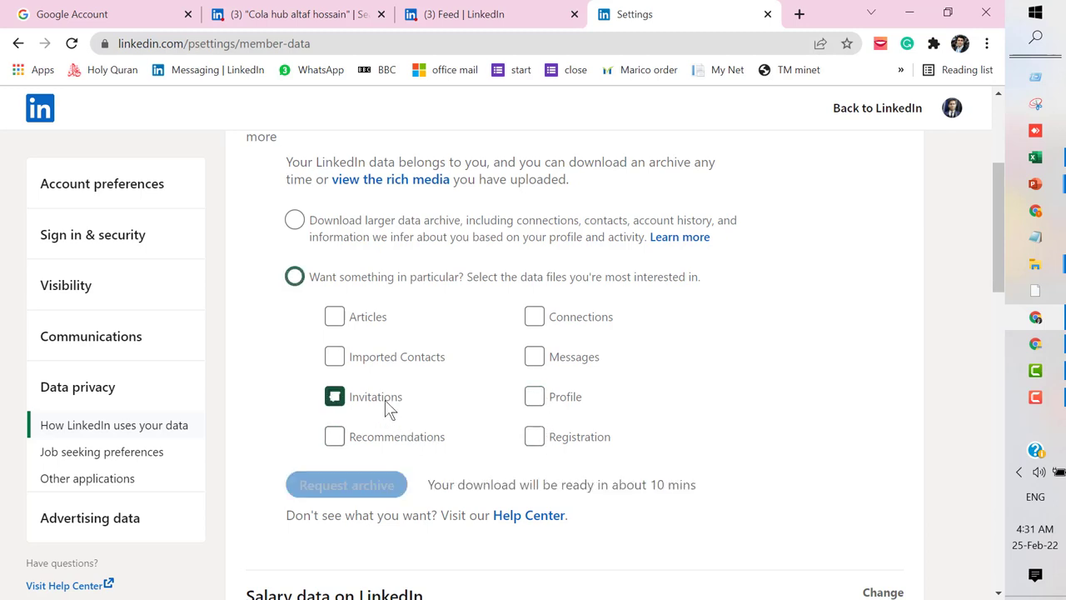
{"action": "left_click", "coordinate": [388, 356]}
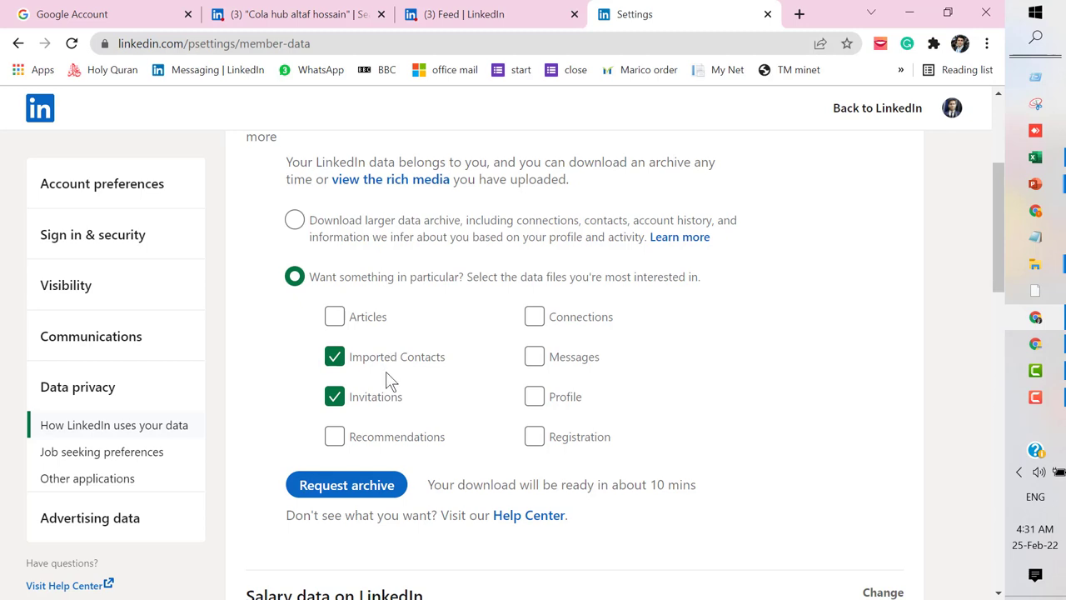
{"action": "left_click", "coordinate": [375, 400]}
{"action": "left_click", "coordinate": [390, 356]}
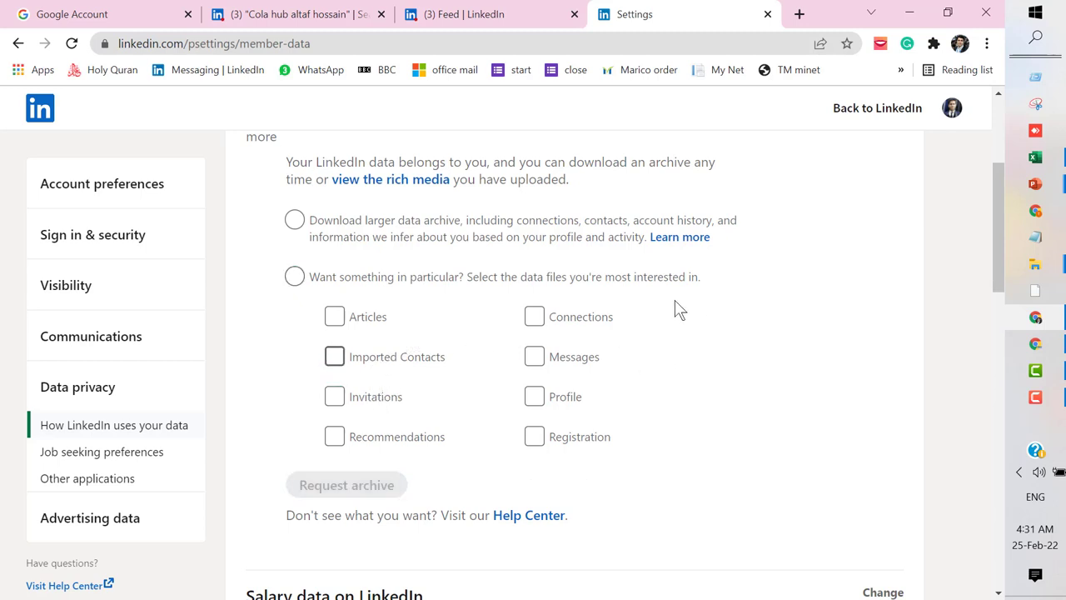
{"action": "left_click", "coordinate": [536, 321]}
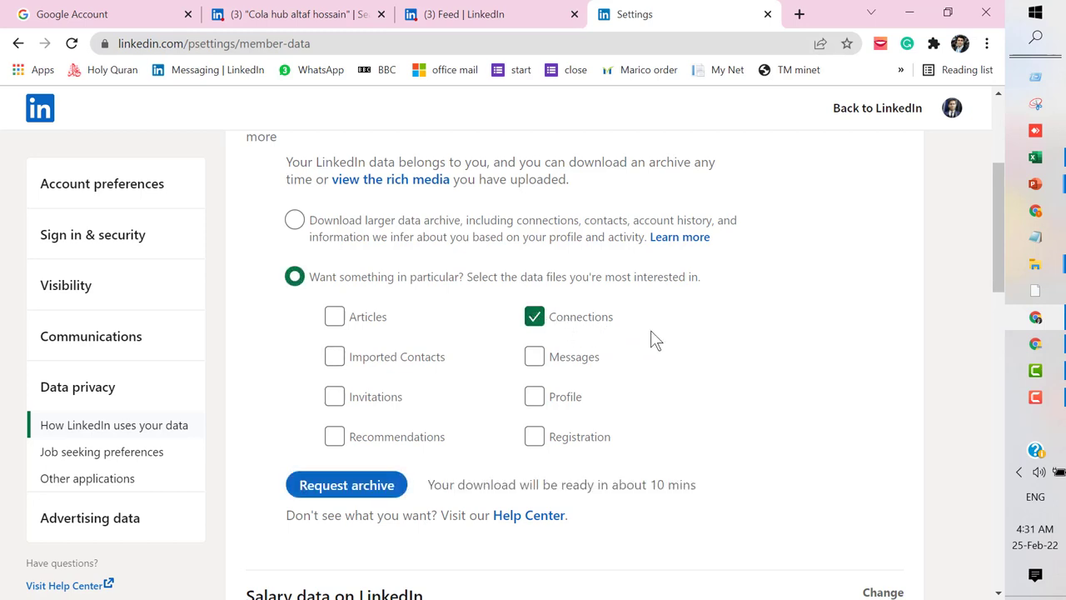
{"action": "left_click", "coordinate": [353, 491]}
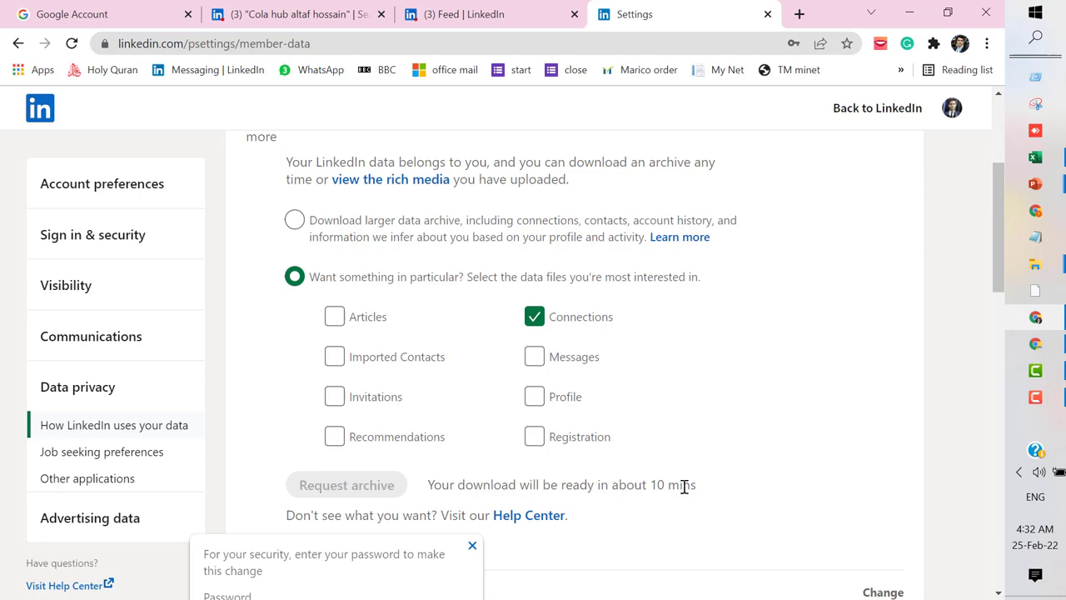
Review the Connections-only export section, then start switching windows with Alt+Tab
{"action": "scroll", "coordinate": [675, 398], "scroll_direction": "up", "scroll_amount": 1}
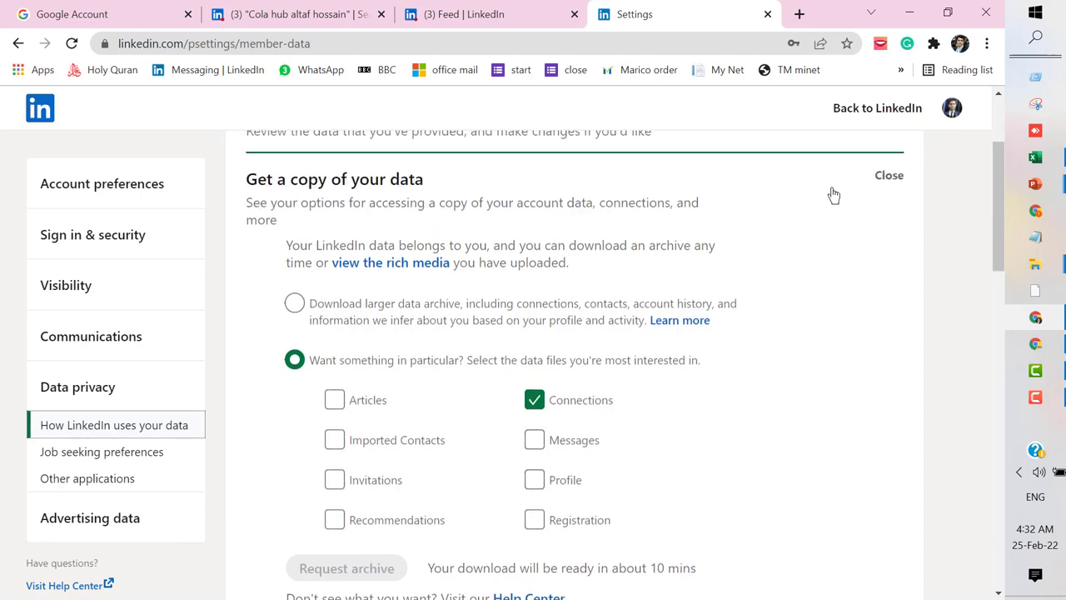
{"action": "scroll", "coordinate": [832, 271], "scroll_direction": "down", "scroll_amount": 1}
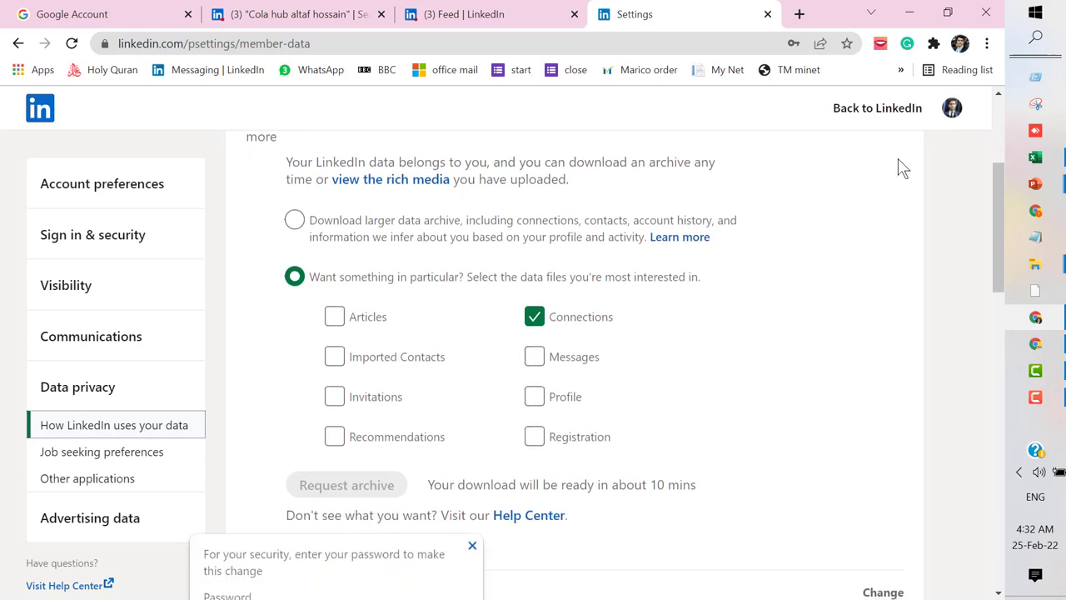
{"action": "scroll", "coordinate": [904, 167], "scroll_direction": "up", "scroll_amount": 1}
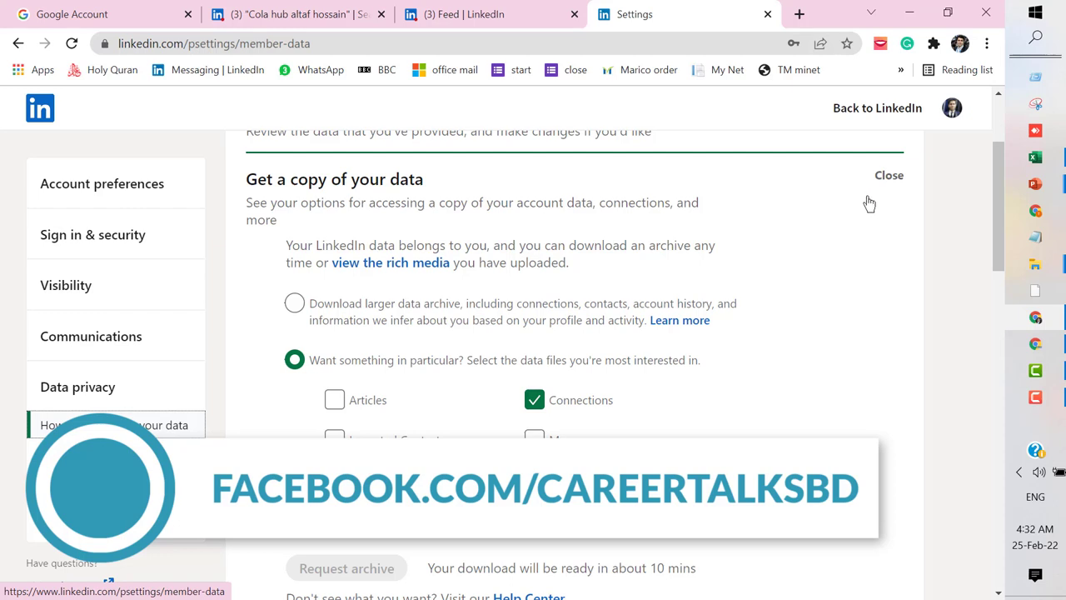
{"action": "scroll", "coordinate": [868, 203], "scroll_direction": "down", "scroll_amount": 1}
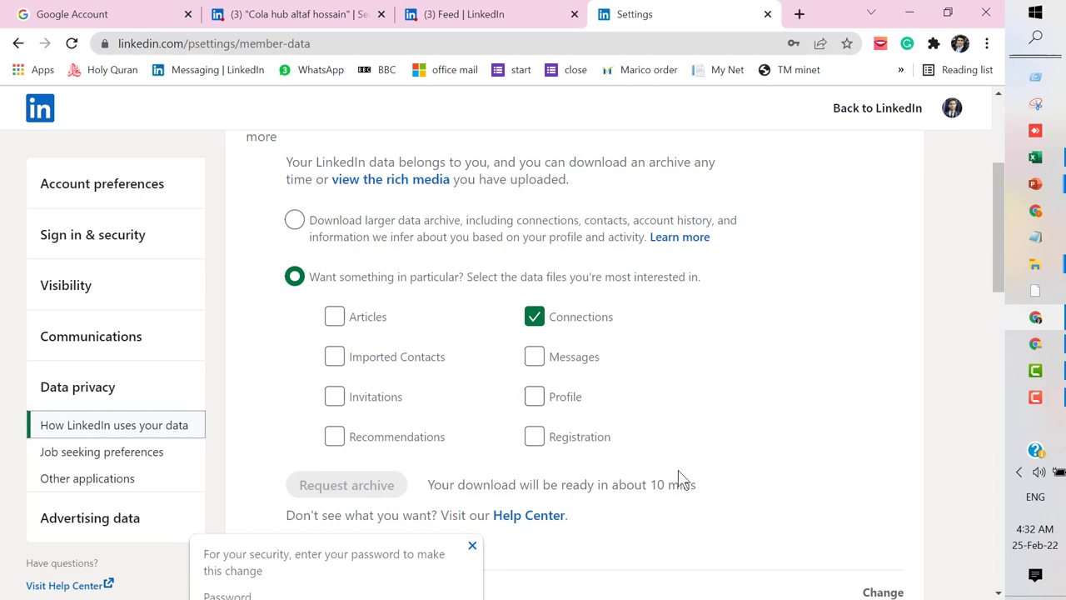
{"action": "key", "text": "alt+Tab"}
Switch to the Linkedin Connection details workbook and go over the First Name through Position headings
{"action": "key", "text": "alt+Tab"}
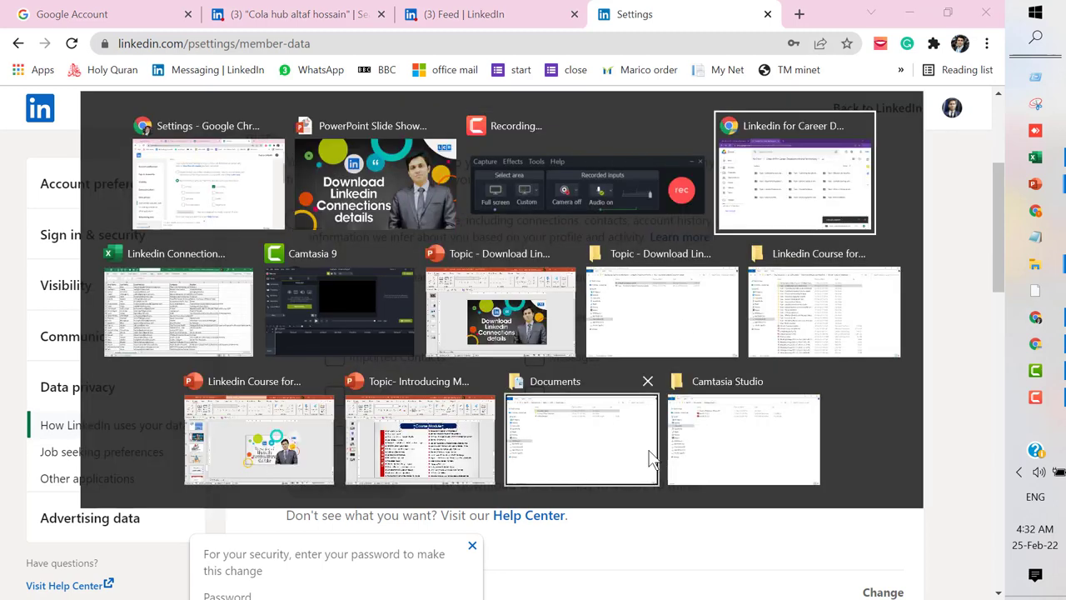
{"action": "key", "text": "alt+Tab"}
{"action": "left_click", "coordinate": [360, 239]}
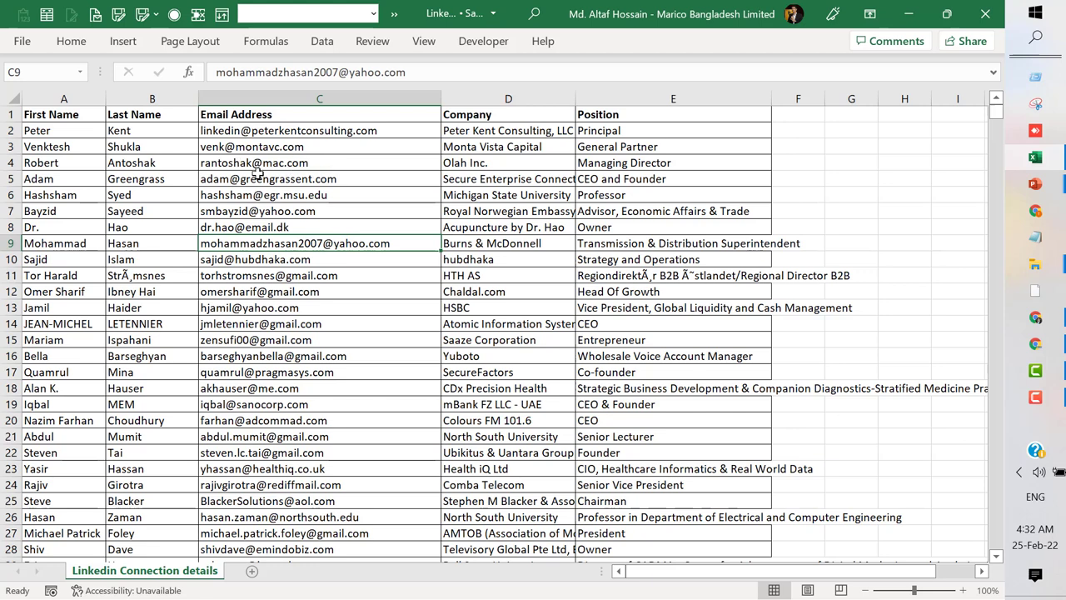
{"action": "left_click", "coordinate": [243, 213]}
{"action": "left_click", "coordinate": [148, 142]}
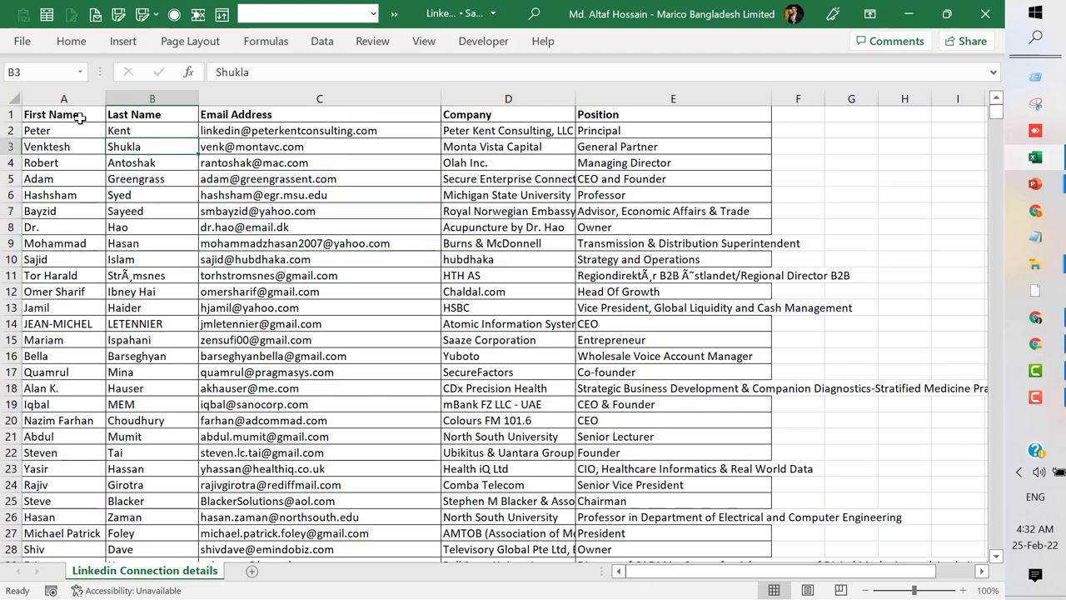
{"action": "left_click", "coordinate": [64, 119]}
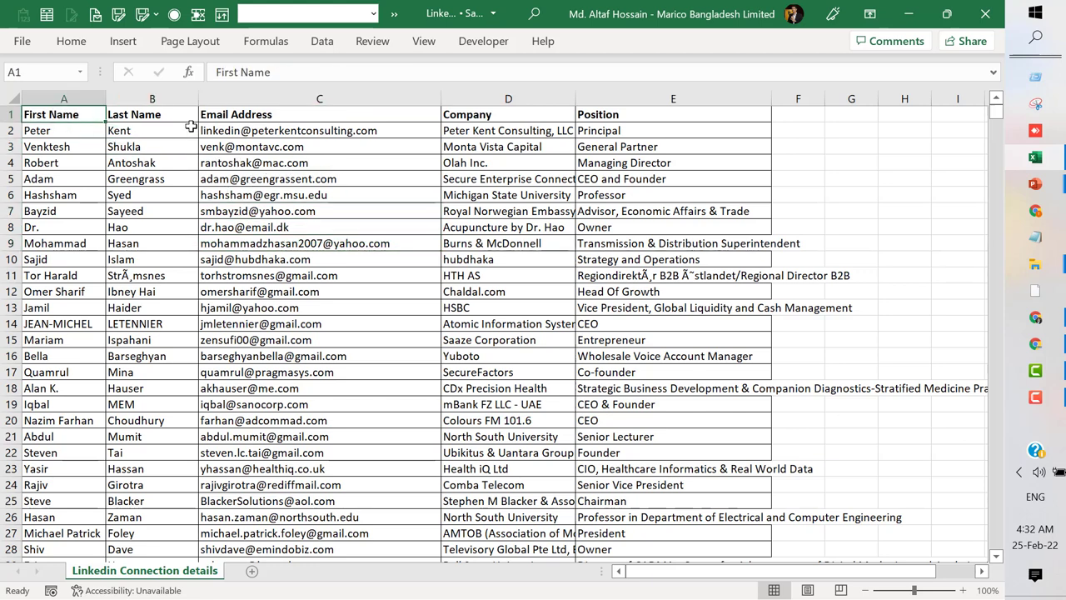
{"action": "left_click", "coordinate": [157, 116]}
{"action": "left_click", "coordinate": [255, 116]}
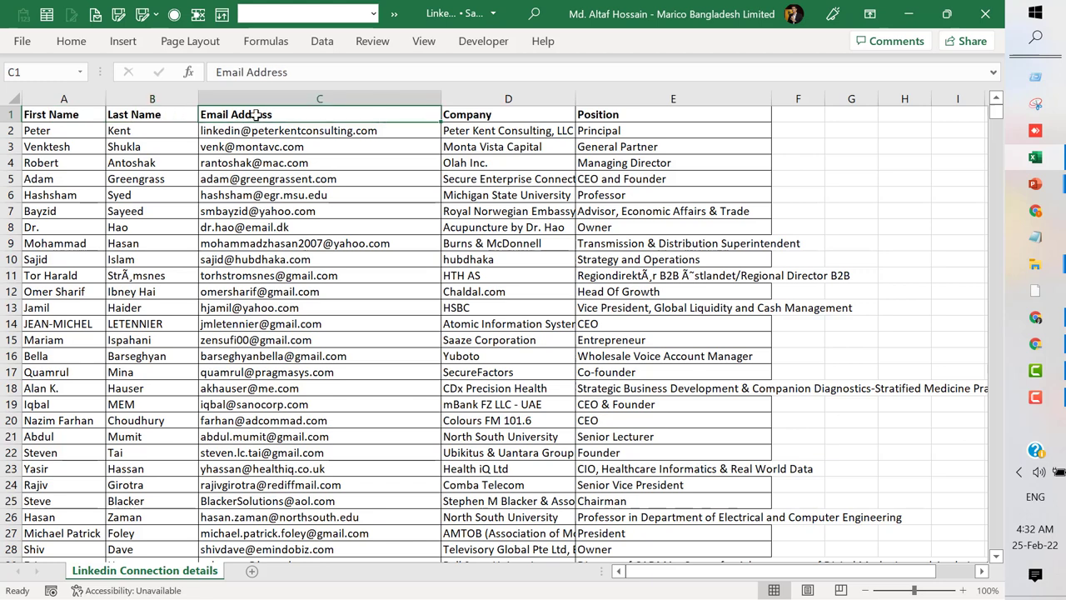
{"action": "left_click", "coordinate": [491, 116]}
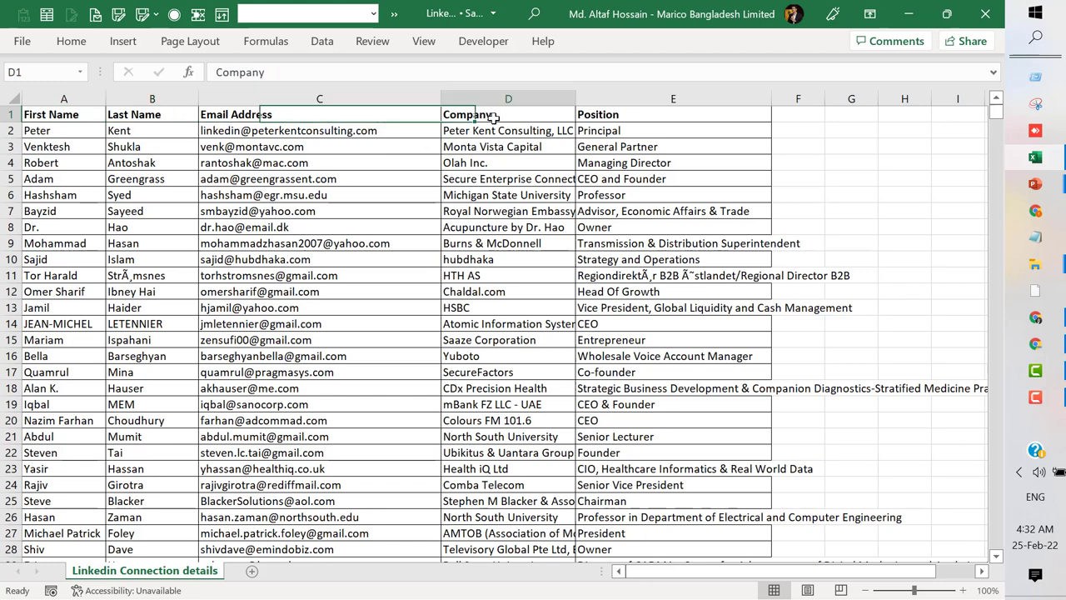
{"action": "left_click", "coordinate": [623, 117]}
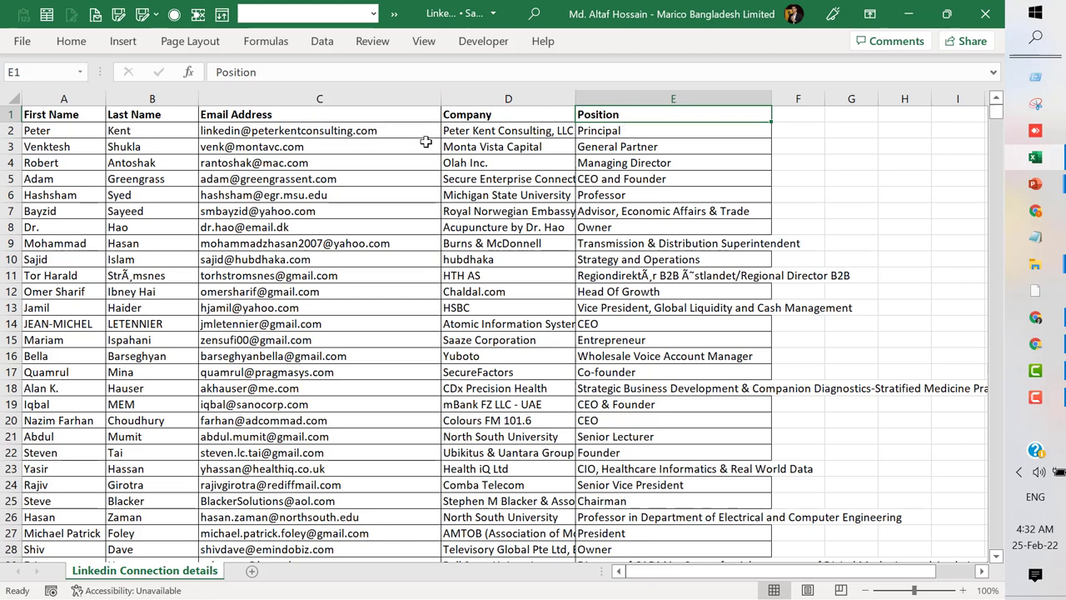
Go over the first connection's first name, last name, email, company and position
{"action": "left_click", "coordinate": [347, 142]}
{"action": "scroll", "coordinate": [308, 133], "scroll_direction": "down", "scroll_amount": 2}
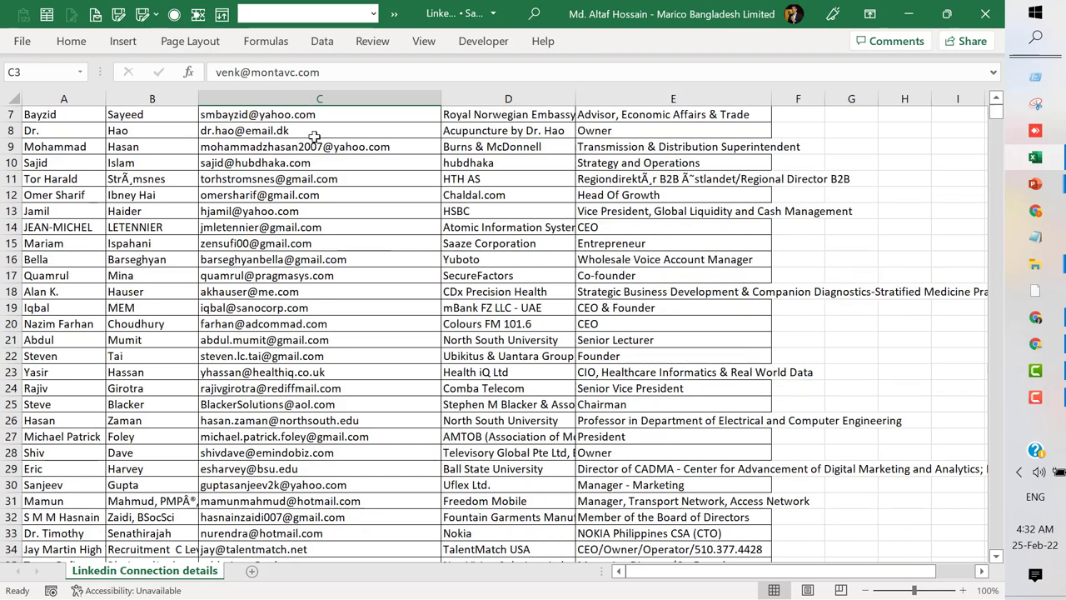
{"action": "scroll", "coordinate": [309, 133], "scroll_direction": "down", "scroll_amount": 1}
{"action": "scroll", "coordinate": [317, 141], "scroll_direction": "up", "scroll_amount": 3}
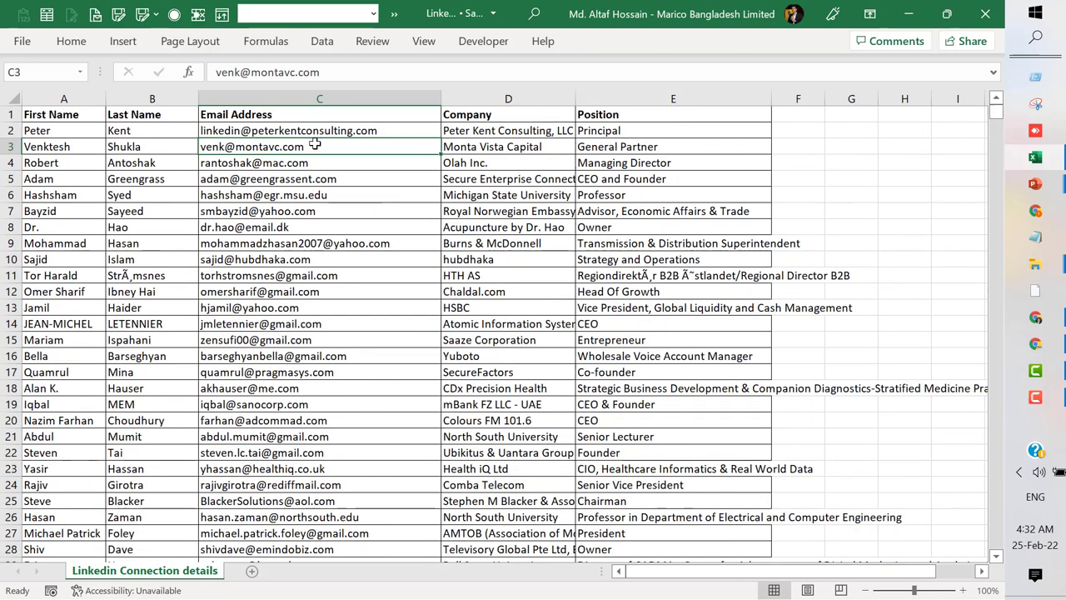
{"action": "left_click", "coordinate": [94, 129]}
{"action": "left_click", "coordinate": [153, 125]}
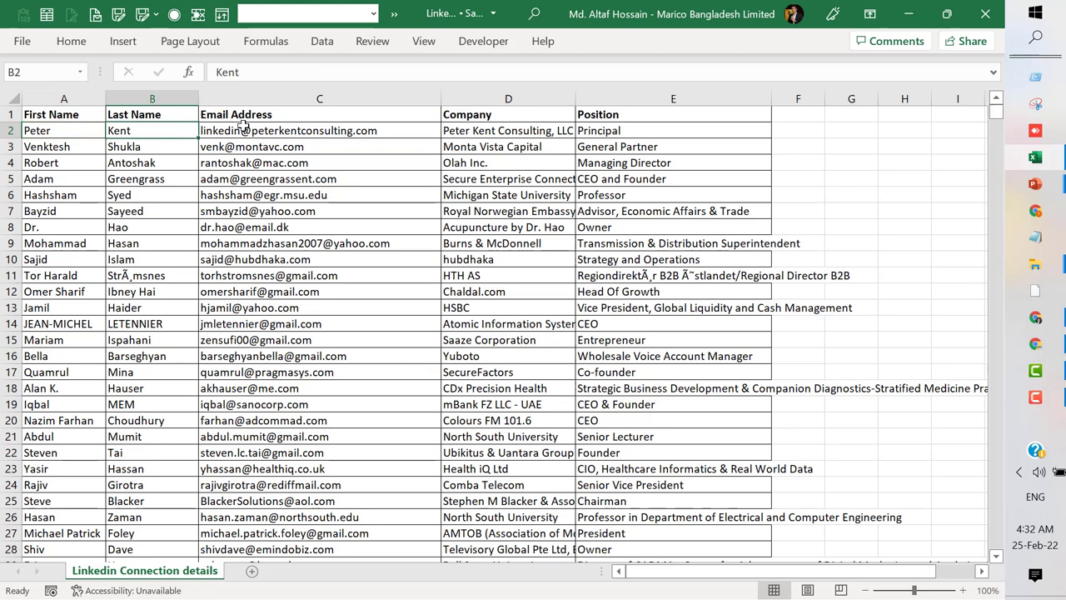
{"action": "left_click", "coordinate": [258, 131]}
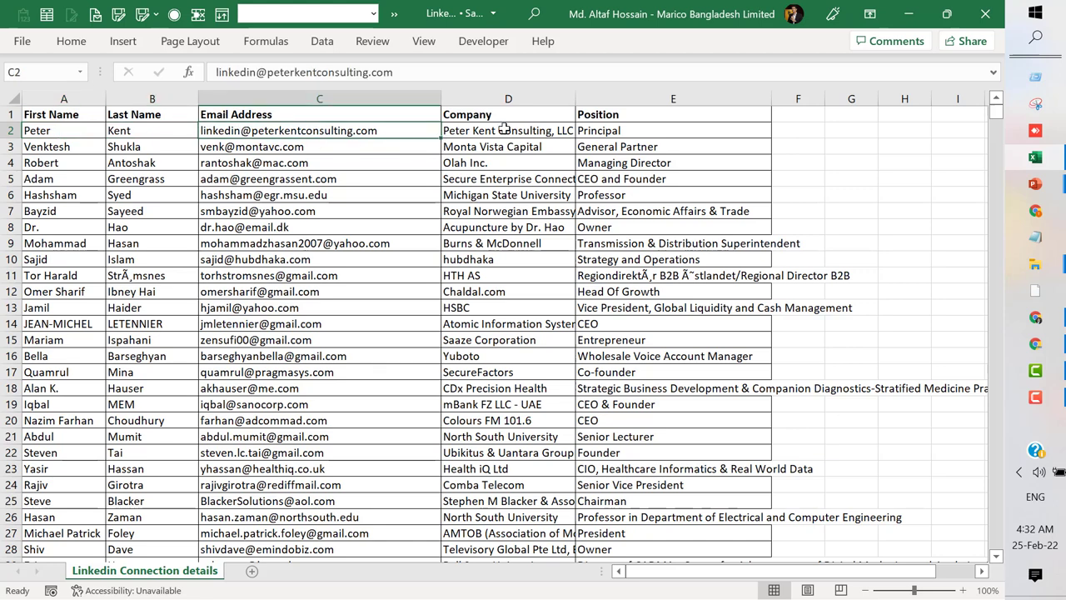
{"action": "left_click", "coordinate": [504, 130]}
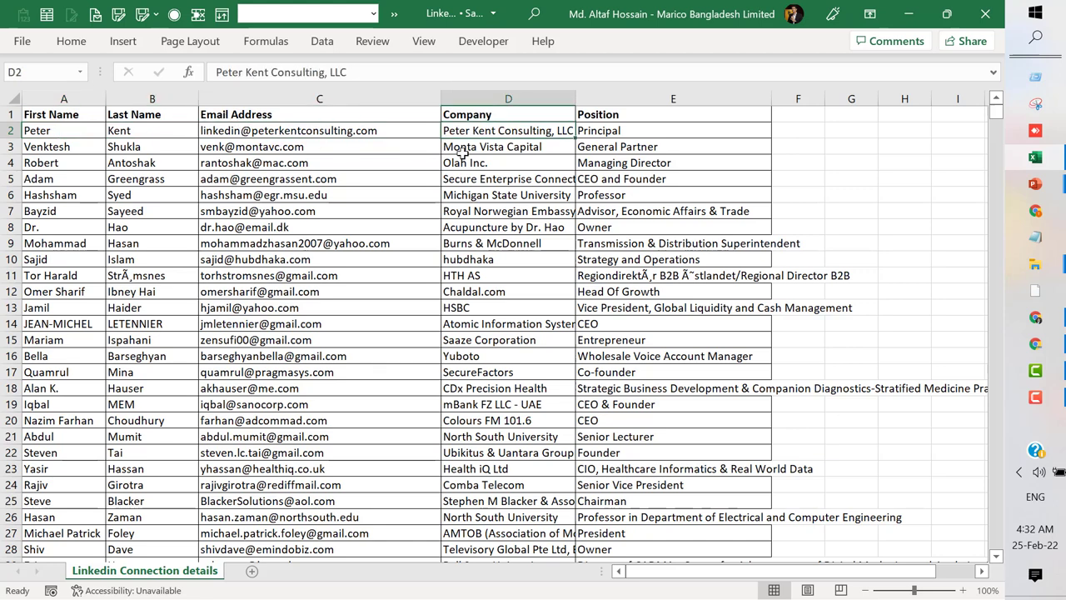
{"action": "left_click", "coordinate": [619, 135]}
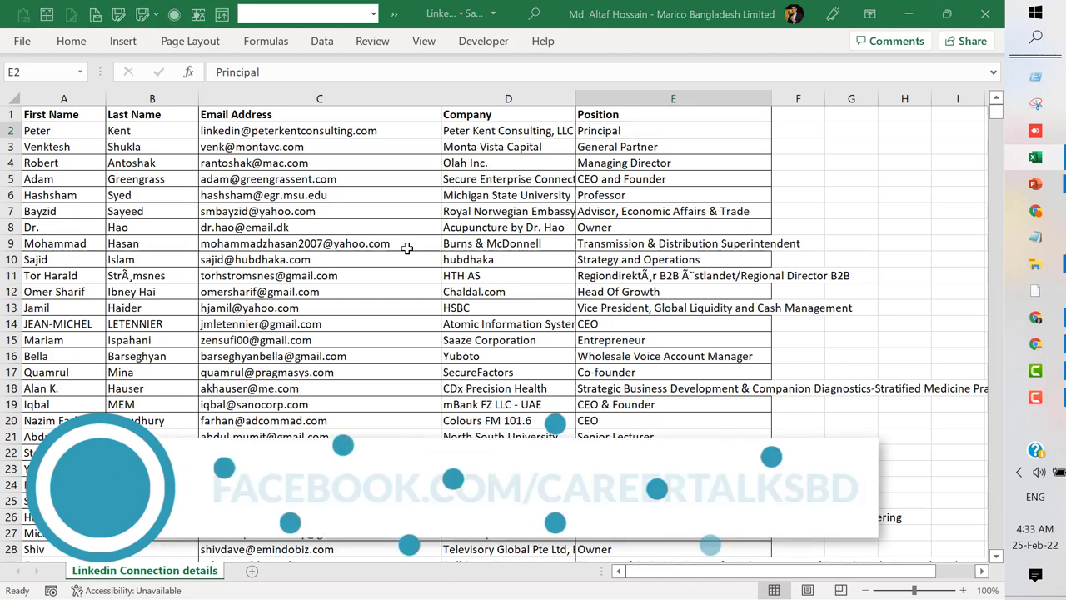
Switch back to the PowerPoint slide show window
{"action": "key", "text": "alt+Tab"}
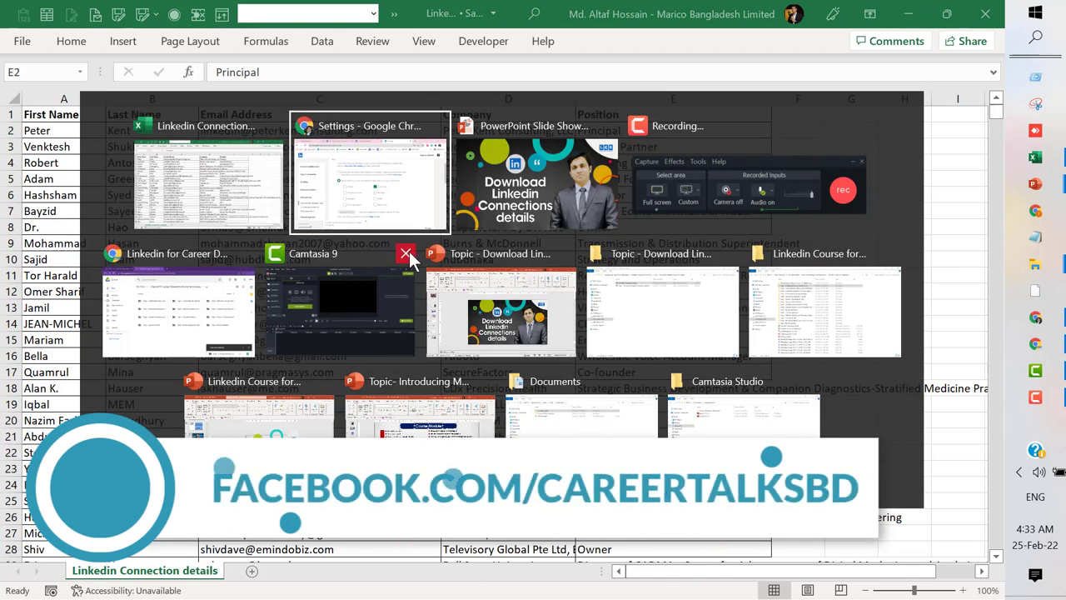
{"action": "key", "text": "Tab"}
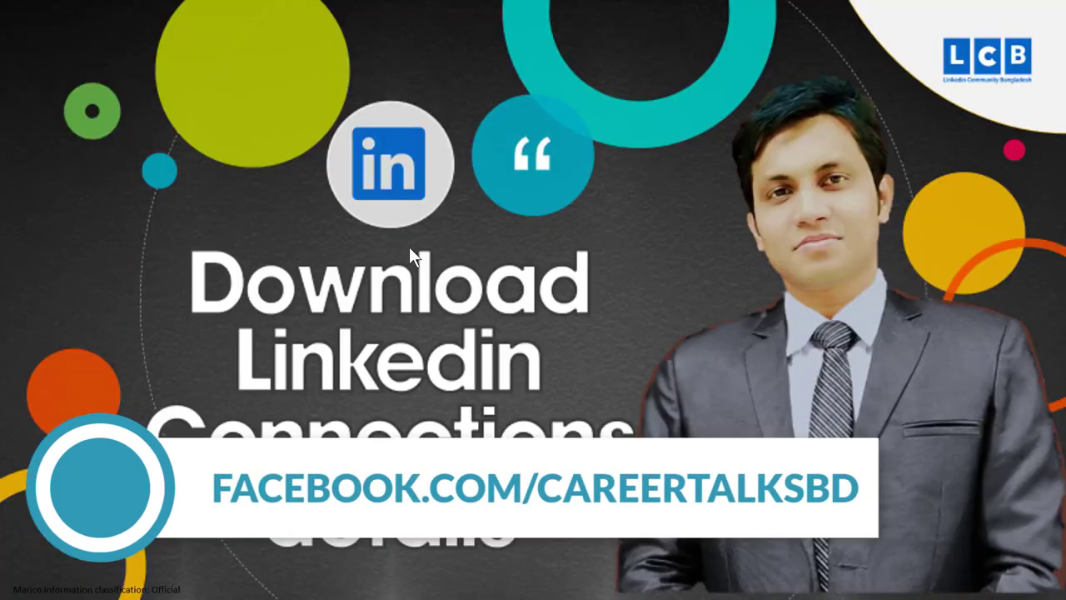